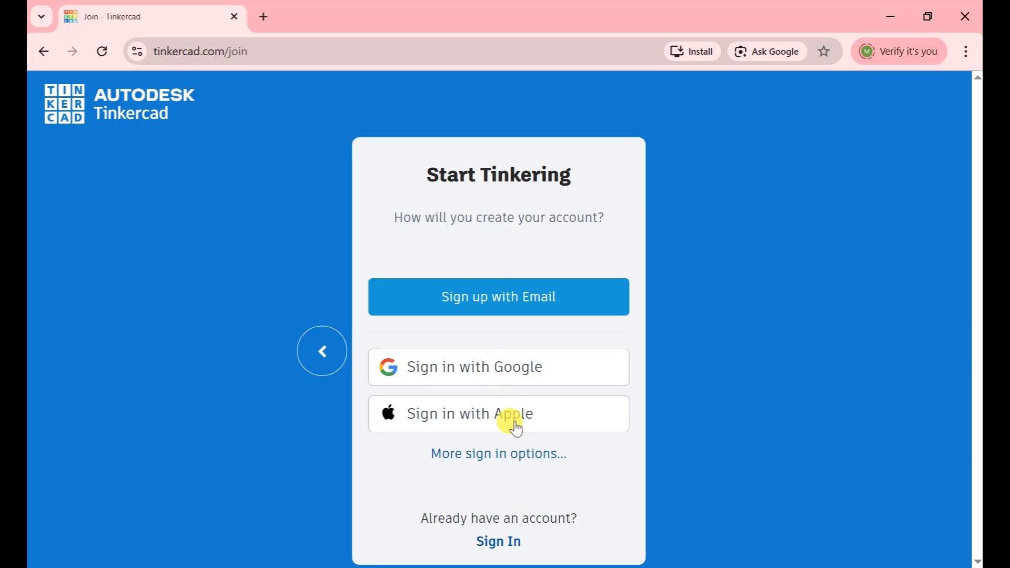
# Link the Google sign-in to an existing Autodesk account with its username and saved password, and accept the terms
pyautogui.click(483, 455)
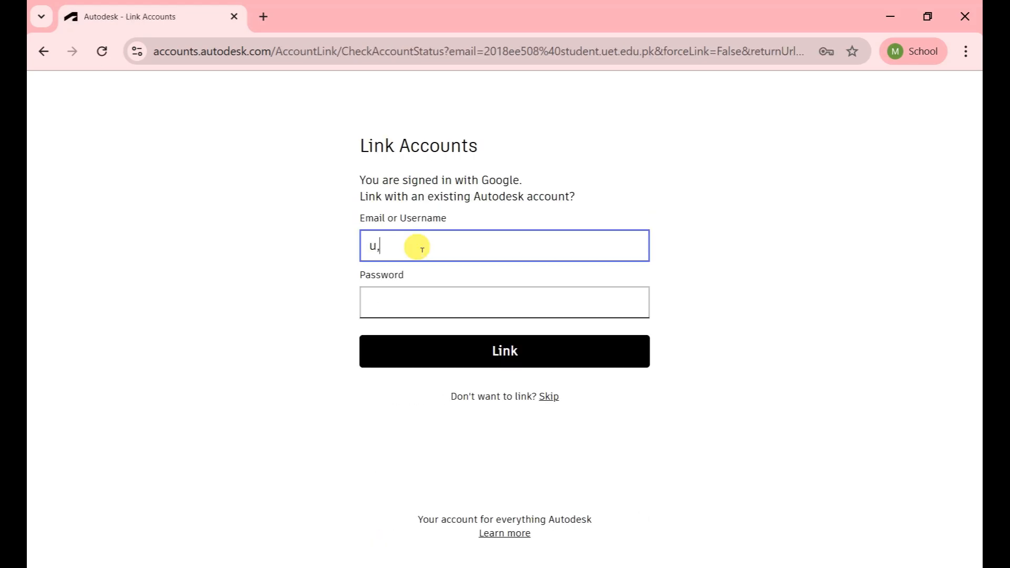
pyautogui.write('mmar')
pyautogui.click(411, 298)
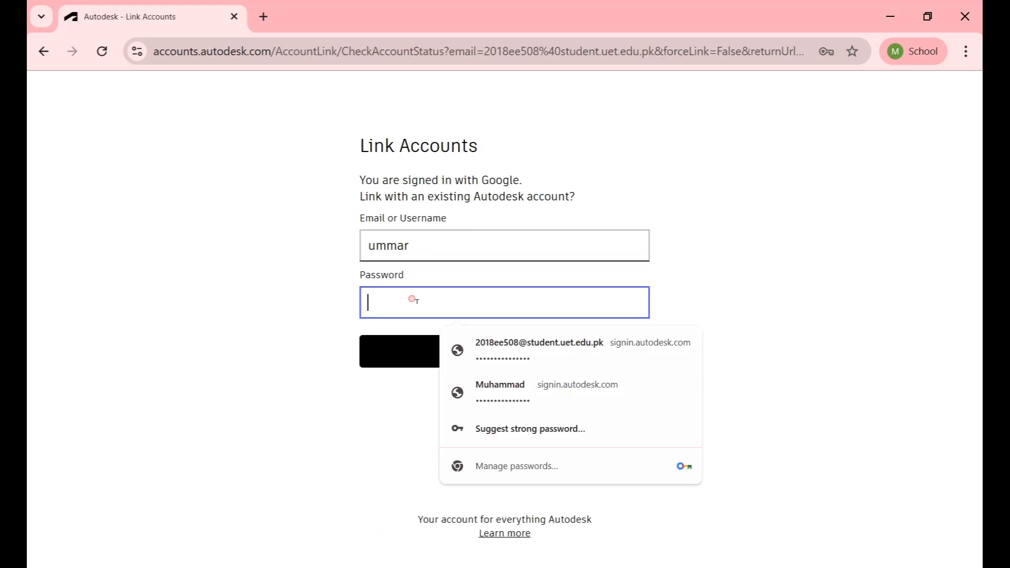
pyautogui.click(498, 352)
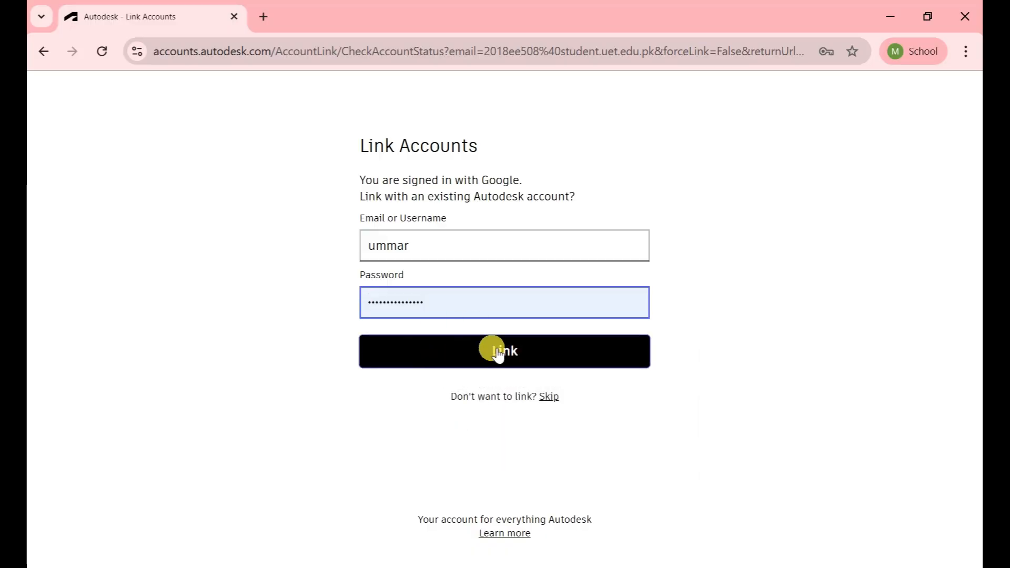
pyautogui.click(504, 357)
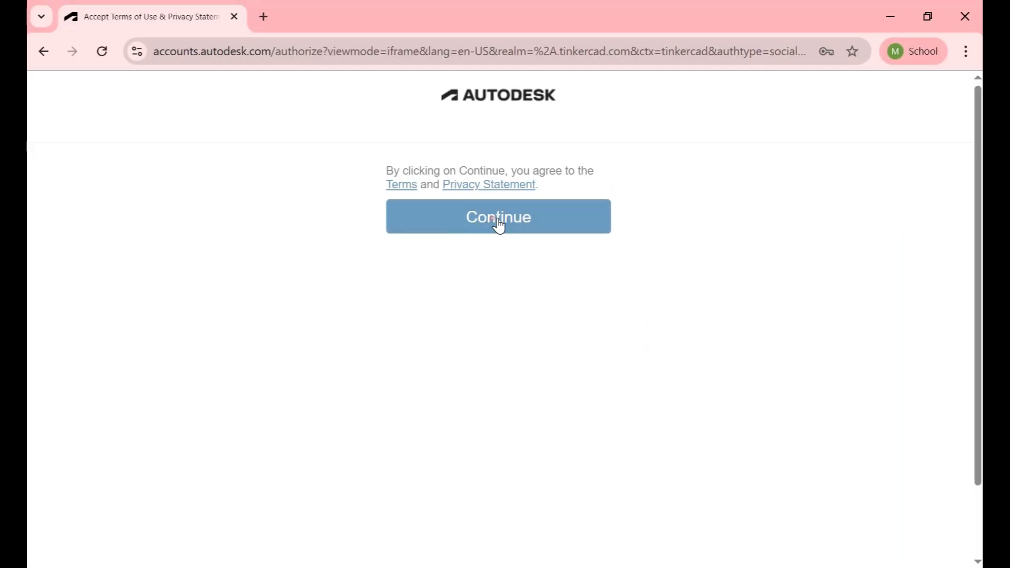
pyautogui.click(494, 219)
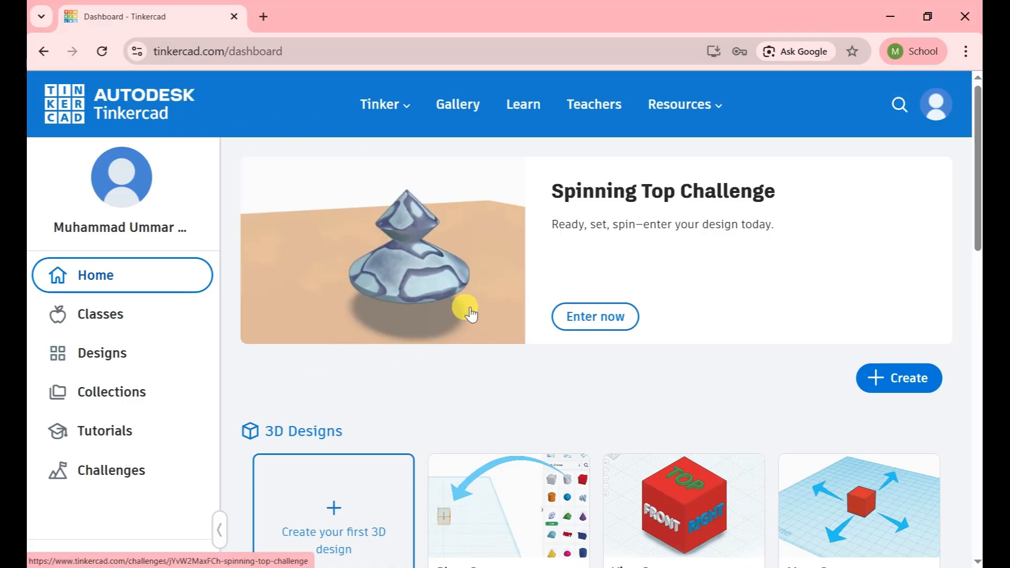
# Look through the dashboard's 3D Designs, Circuits and Codeblocks sections
pyautogui.scroll(-3, 477, 392)
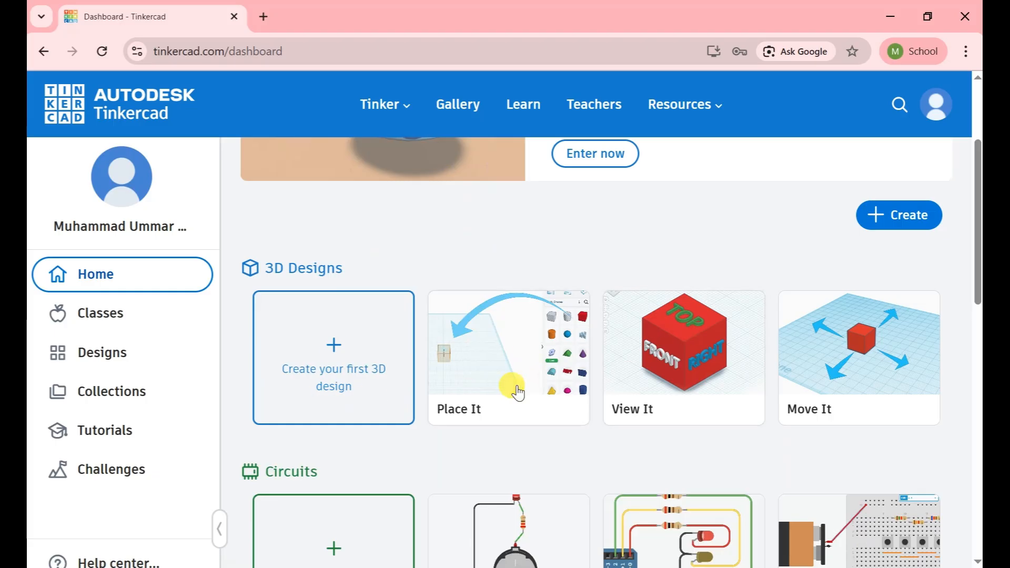
pyautogui.scroll(-6, 513, 388)
pyautogui.scroll(-3, 360, 371)
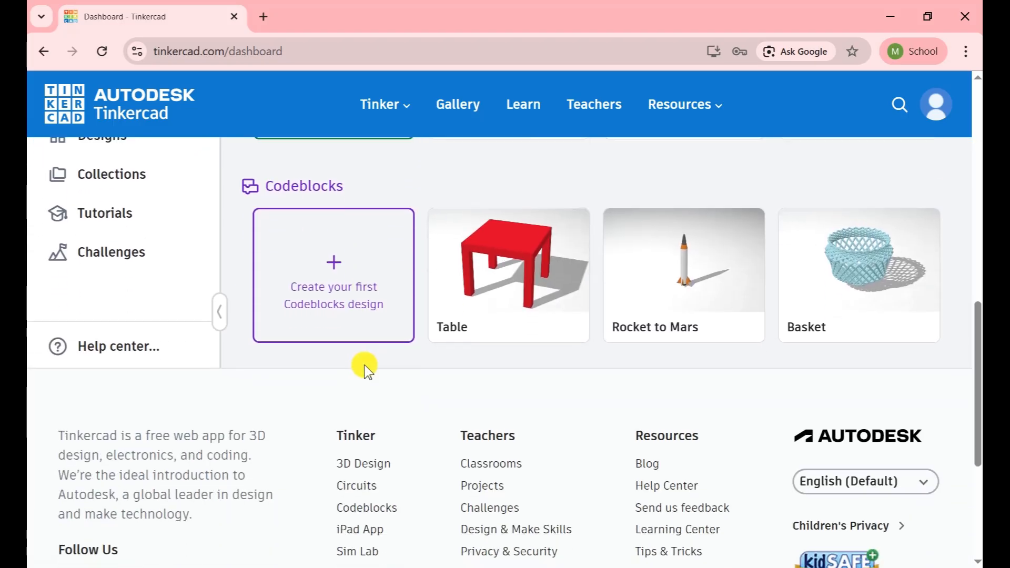
pyautogui.scroll(6, 363, 367)
pyautogui.scroll(3, 368, 370)
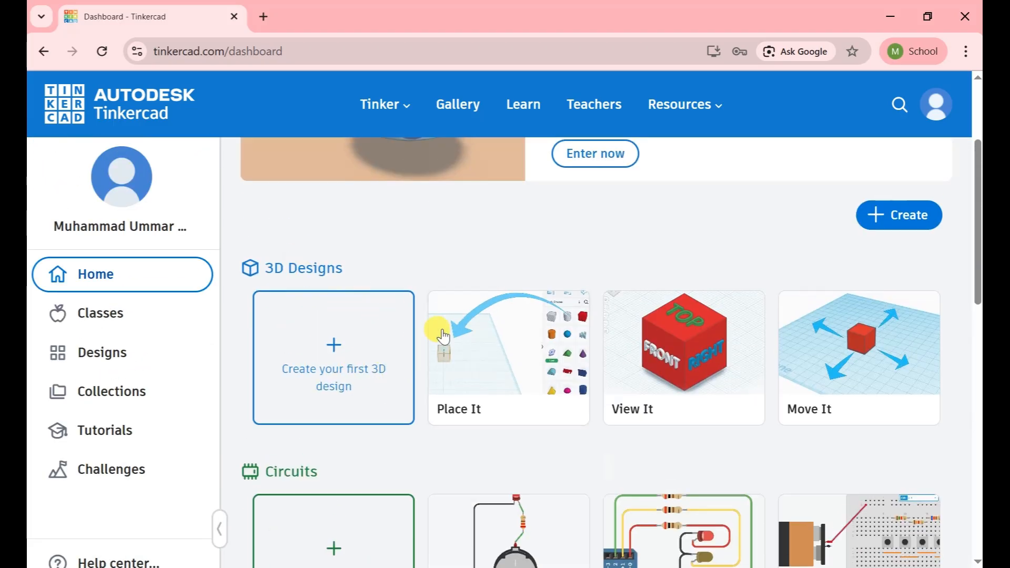
pyautogui.scroll(3, 424, 297)
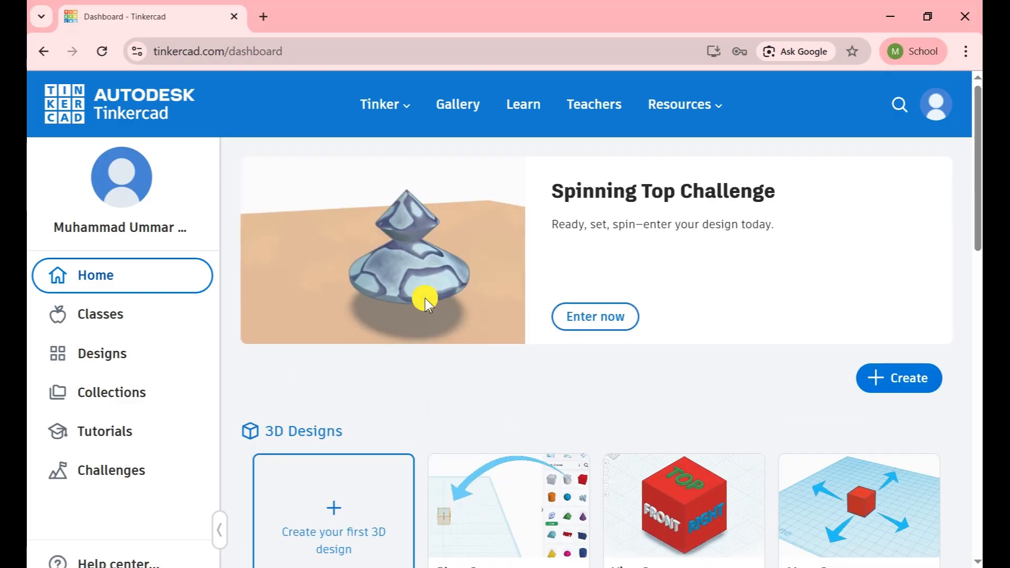
pyautogui.scroll(-5, 425, 299)
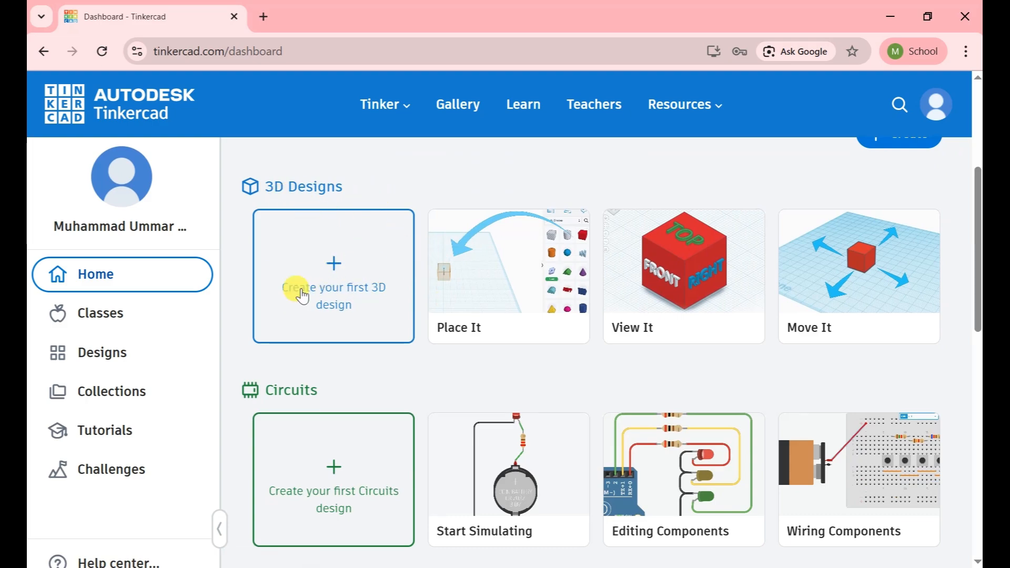
pyautogui.scroll(-1, 387, 288)
pyautogui.scroll(-3, 387, 287)
pyautogui.scroll(1, 342, 232)
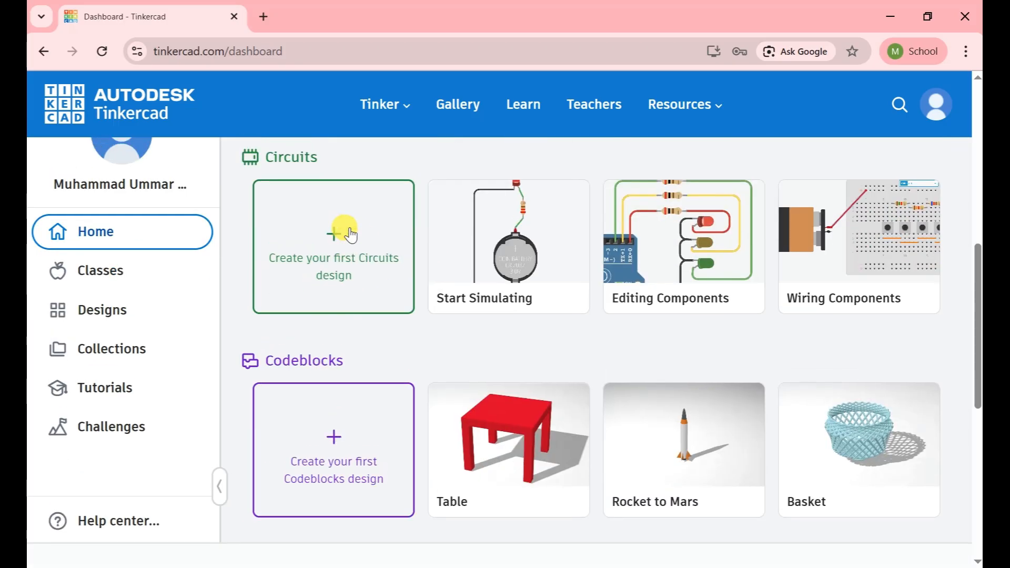
pyautogui.scroll(-1, 350, 352)
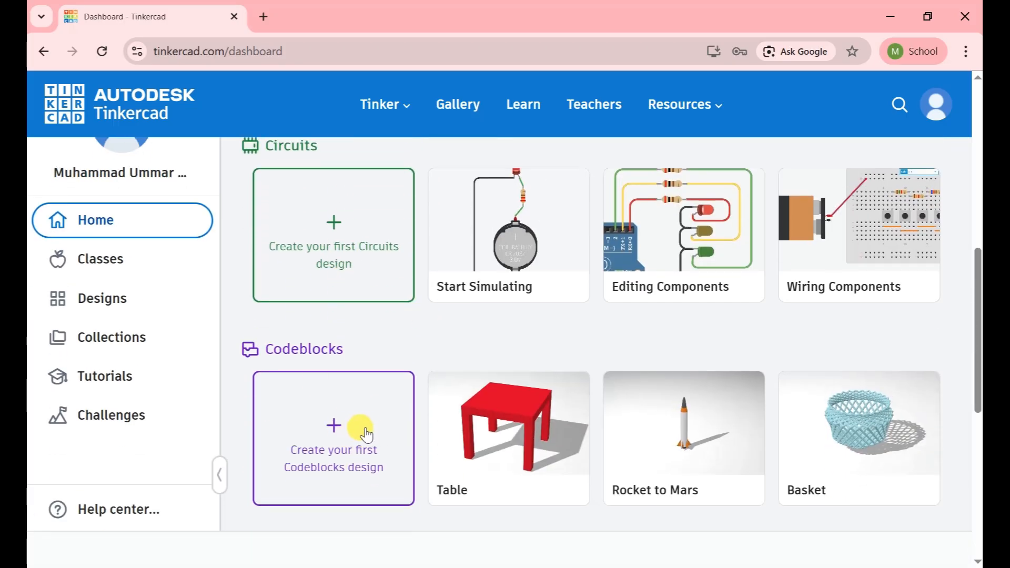
pyautogui.scroll(1, 369, 456)
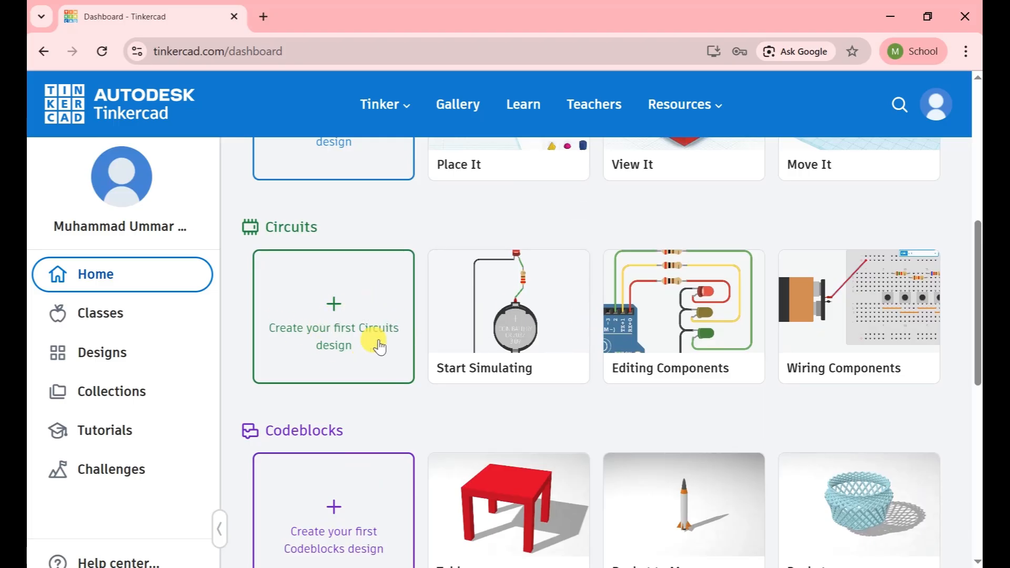
# Create a new circuit design and place a 9V battery with a small breadboard to its left
pyautogui.click(356, 305)
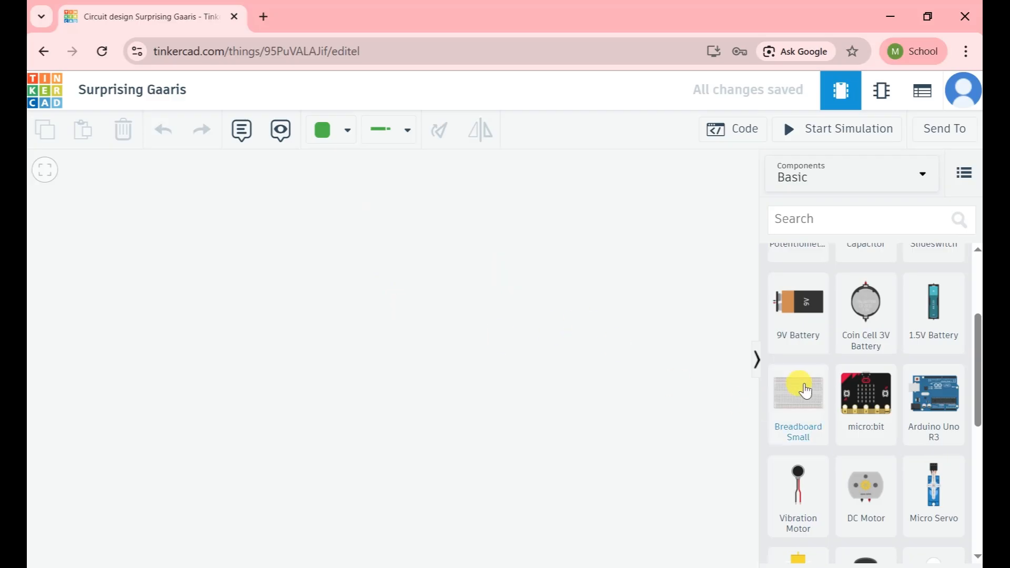
pyautogui.moveTo(829, 330); pyautogui.dragTo(499, 287)
pyautogui.moveTo(798, 395); pyautogui.dragTo(219, 363)
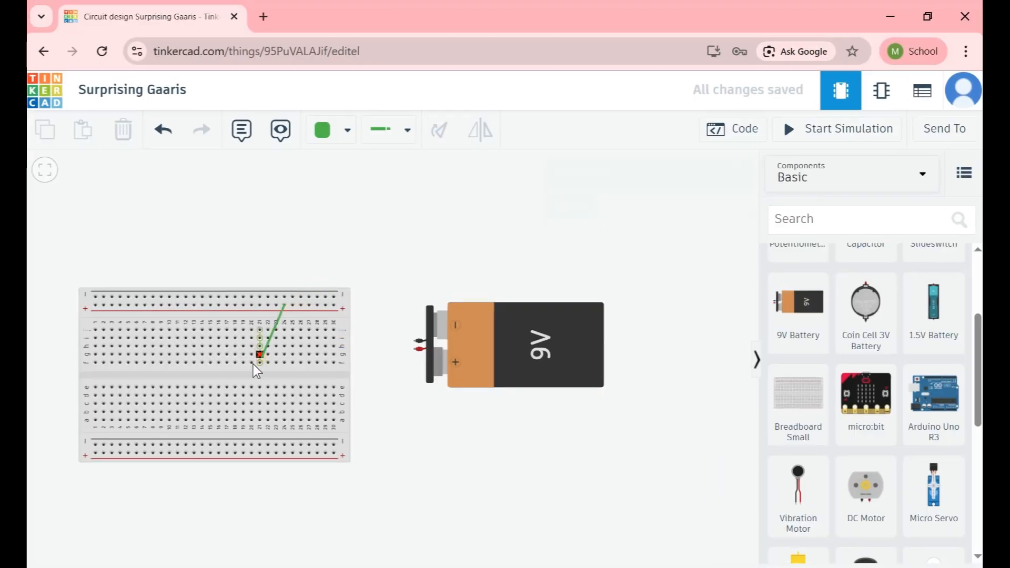
pyautogui.click(243, 363)
pyautogui.moveTo(213, 349); pyautogui.dragTo(232, 340)
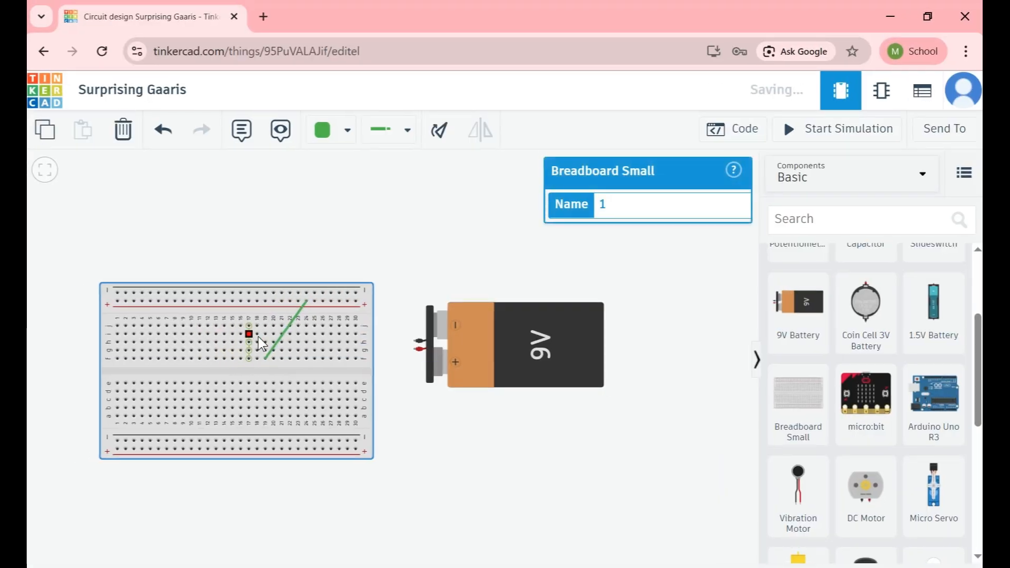
# Rotate the 9V battery clockwise to stand upright with its terminals facing up
pyautogui.click(513, 326)
pyautogui.click(485, 134)
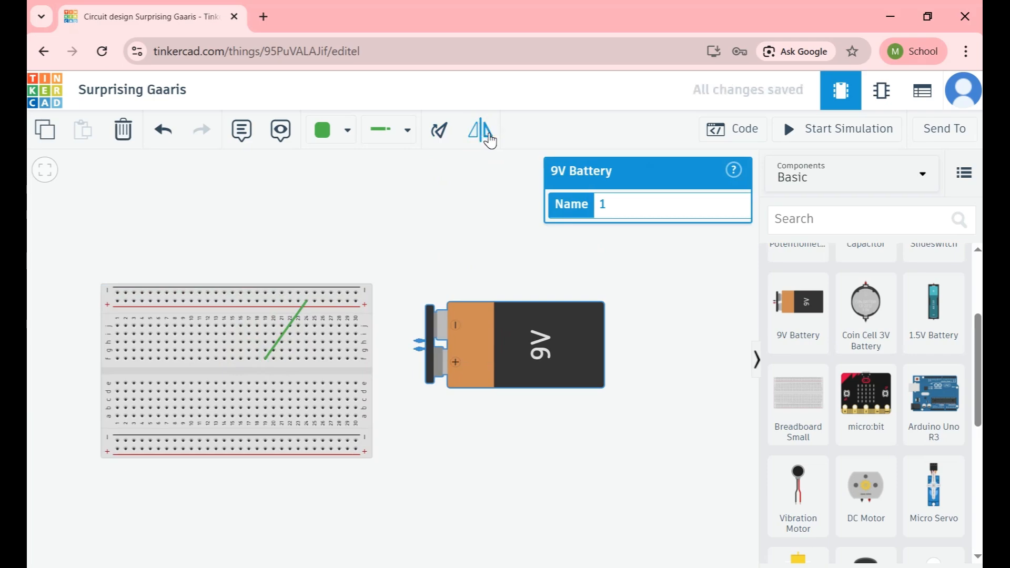
pyautogui.click(485, 134)
pyautogui.click(485, 133)
pyautogui.click(439, 130)
pyautogui.click(439, 129)
pyautogui.click(439, 129)
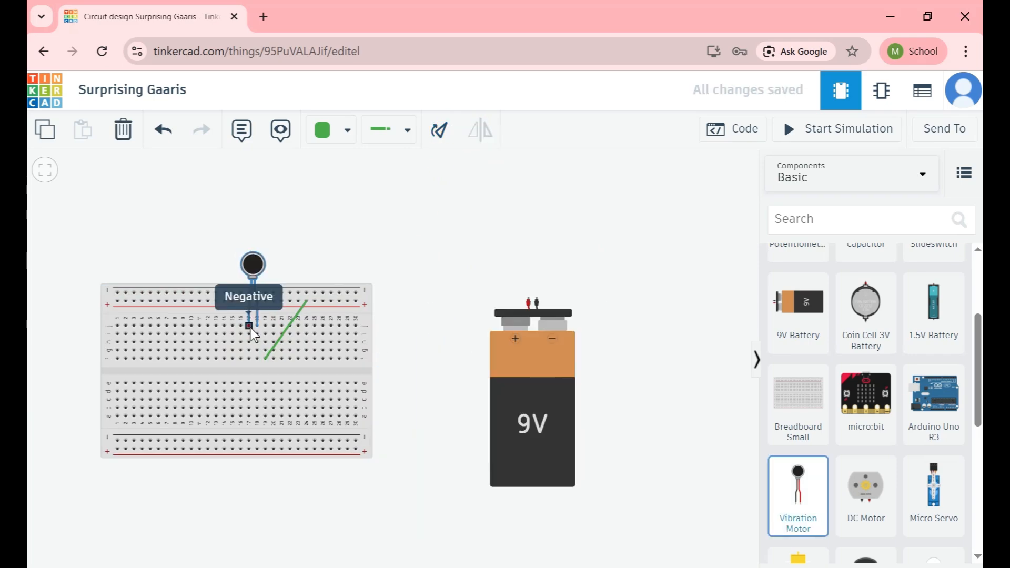
# Place a vibration motor on the breadboard's upper rows and wire its negative lead to the battery's positive terminal
pyautogui.moveTo(248, 260); pyautogui.dragTo(248, 261)
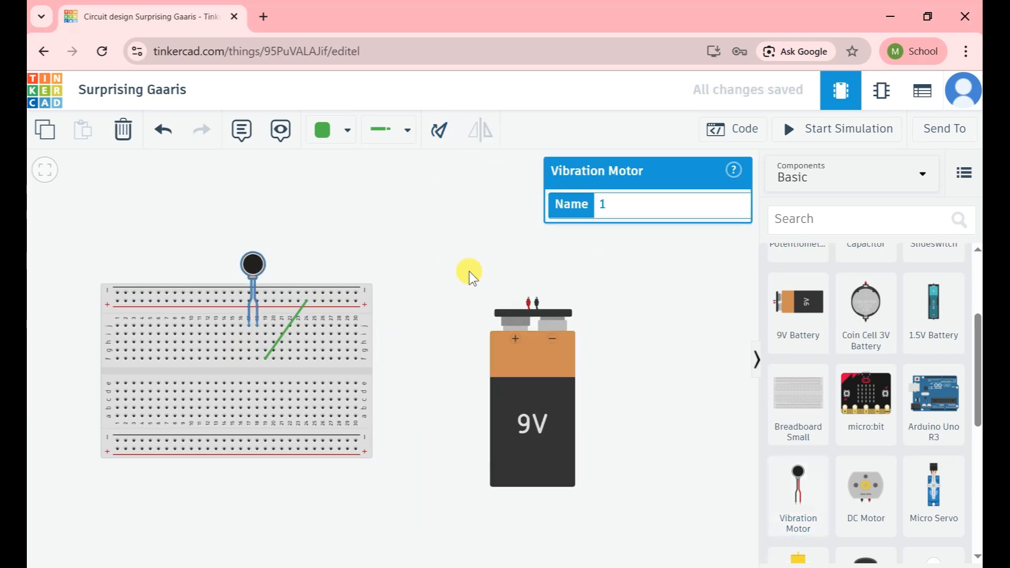
pyautogui.click(307, 275)
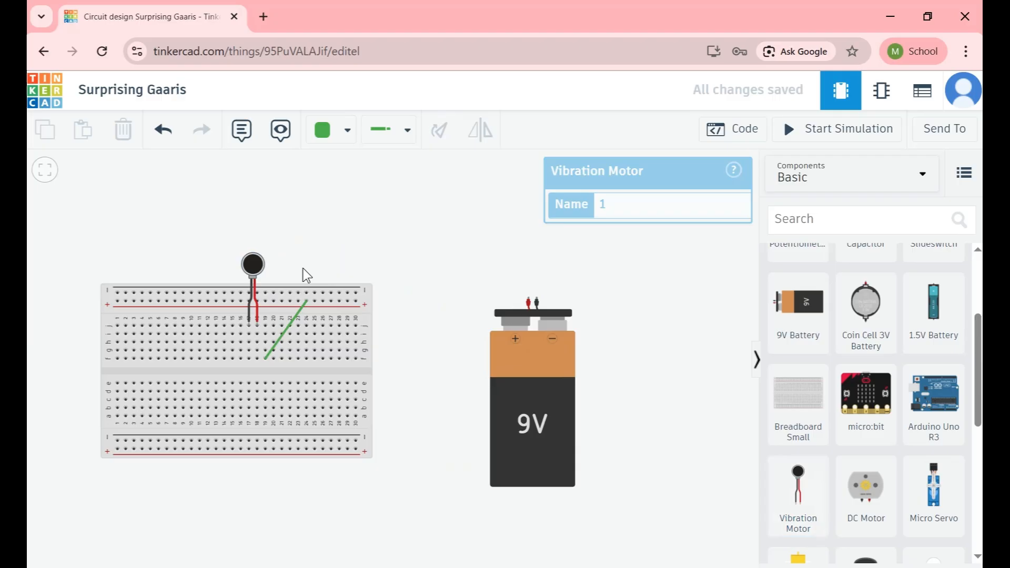
pyautogui.click(249, 334)
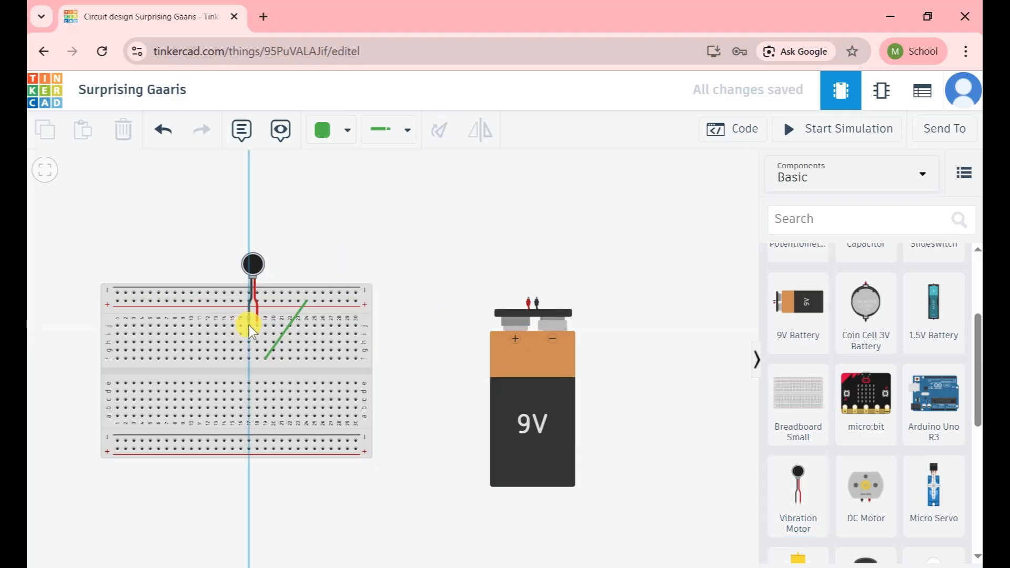
pyautogui.click(250, 369)
pyautogui.click(430, 365)
pyautogui.click(471, 297)
pyautogui.click(529, 300)
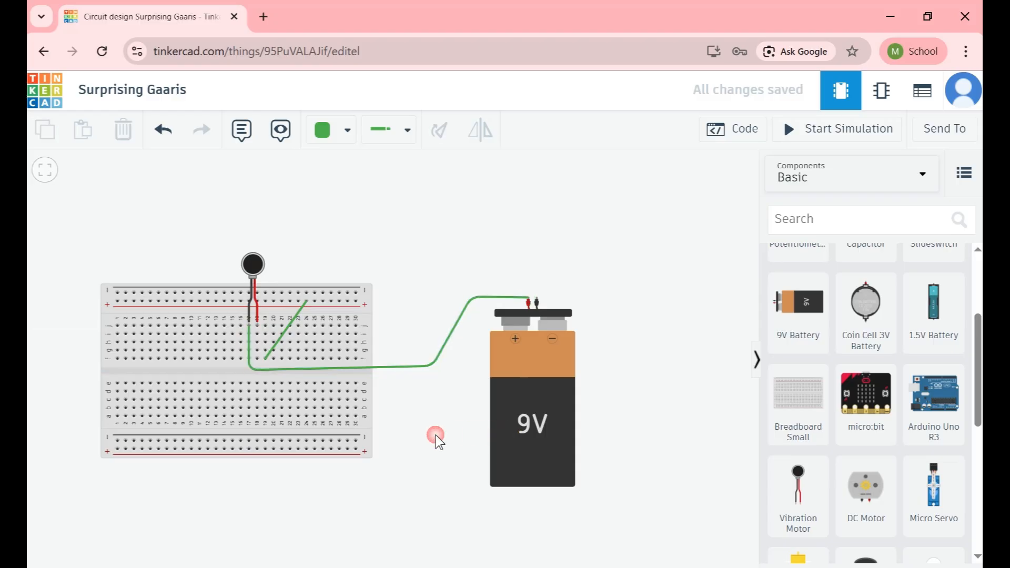
# Delete the stray green diagonal wire from the breadboard
pyautogui.click(293, 316)
pyautogui.click(288, 325)
pyautogui.press('Delete')
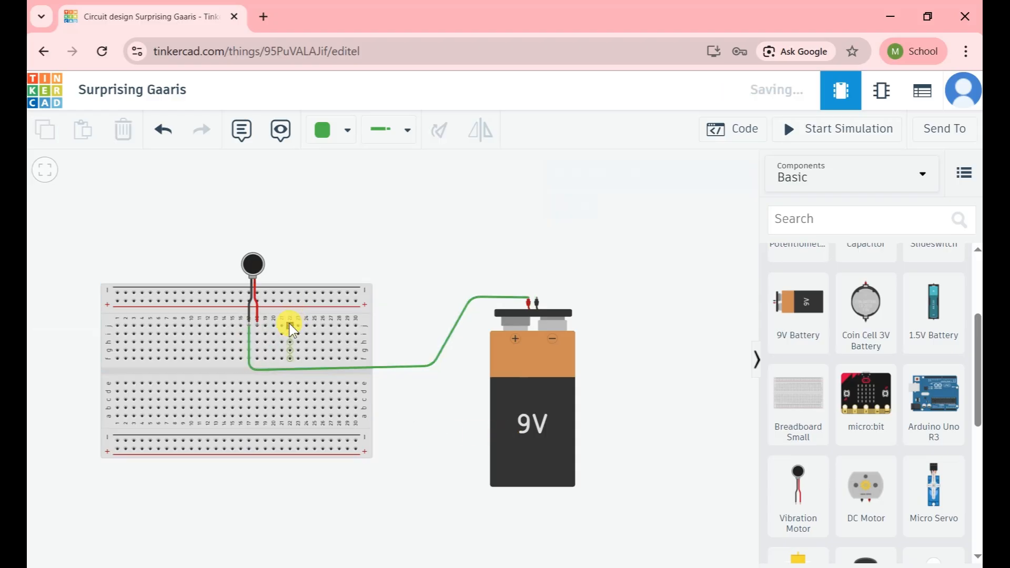
# Wire the vibration motor's positive lead to the battery's negative terminal, routing it above the other wire
pyautogui.click(256, 326)
pyautogui.click(396, 326)
pyautogui.click(435, 290)
pyautogui.click(537, 290)
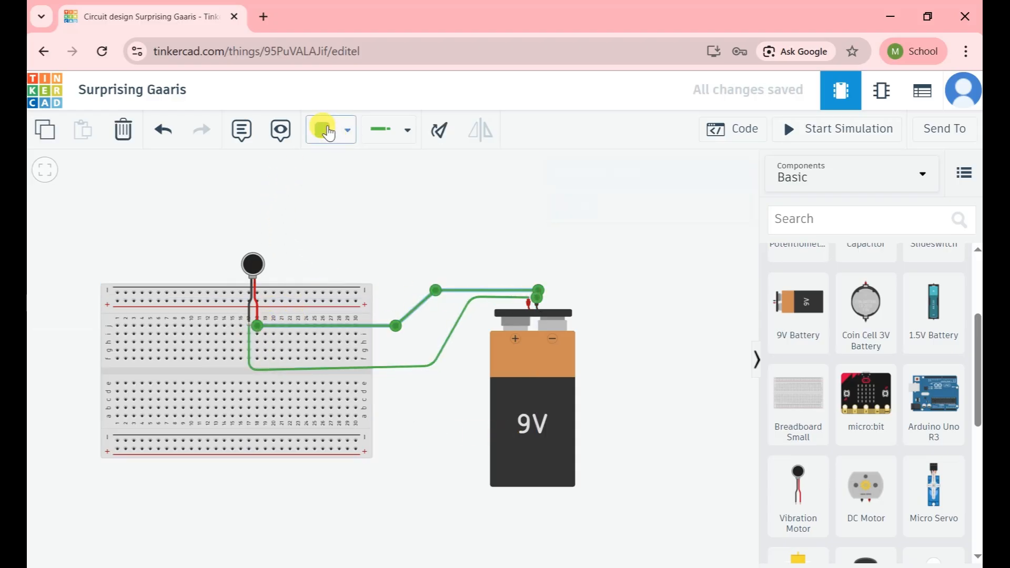
# Color the motor's positive-lead wire red and its negative-lead wire black
pyautogui.click(328, 132)
pyautogui.click(347, 209)
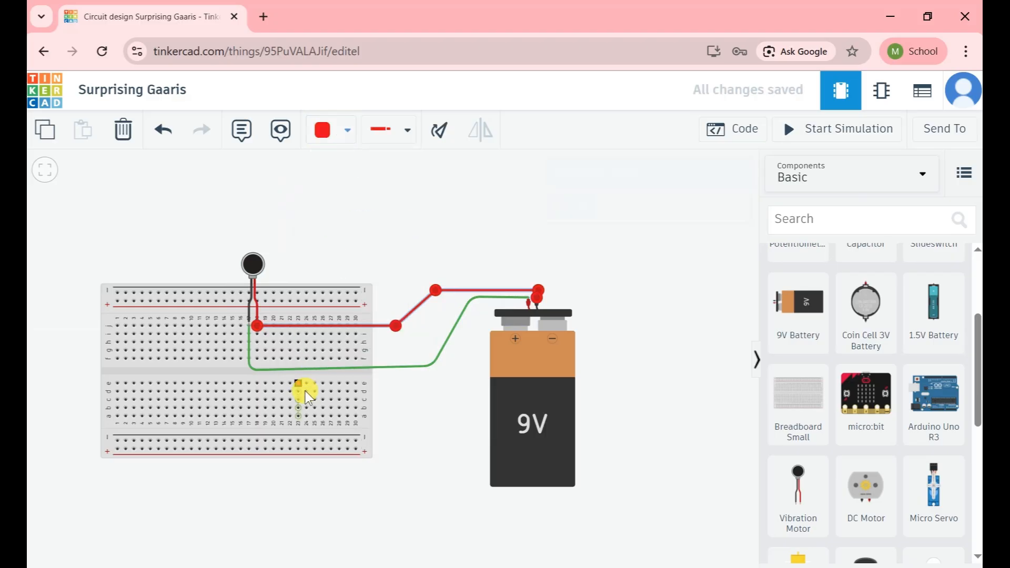
pyautogui.click(306, 368)
pyautogui.click(334, 130)
pyautogui.click(381, 185)
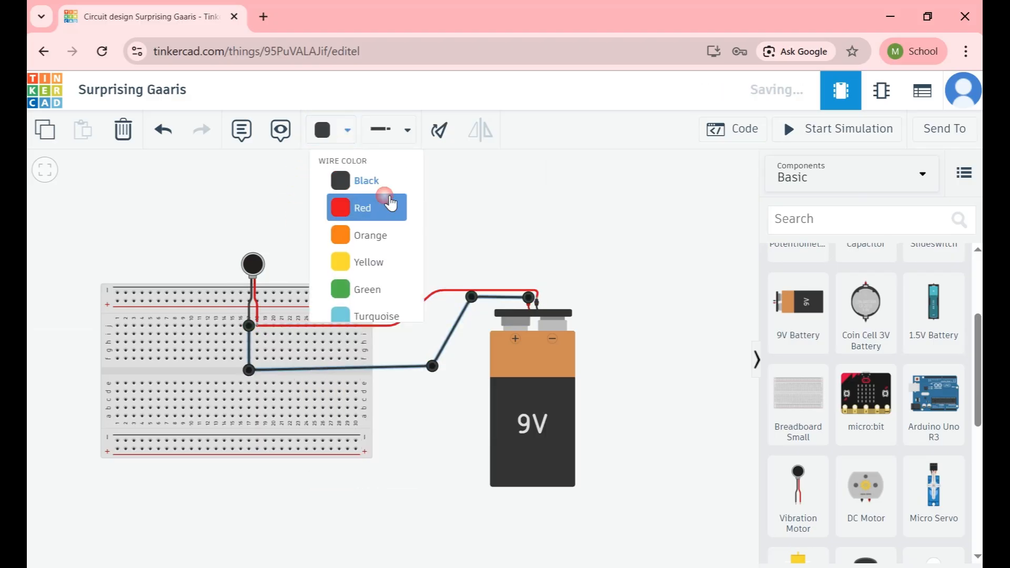
pyautogui.click(572, 279)
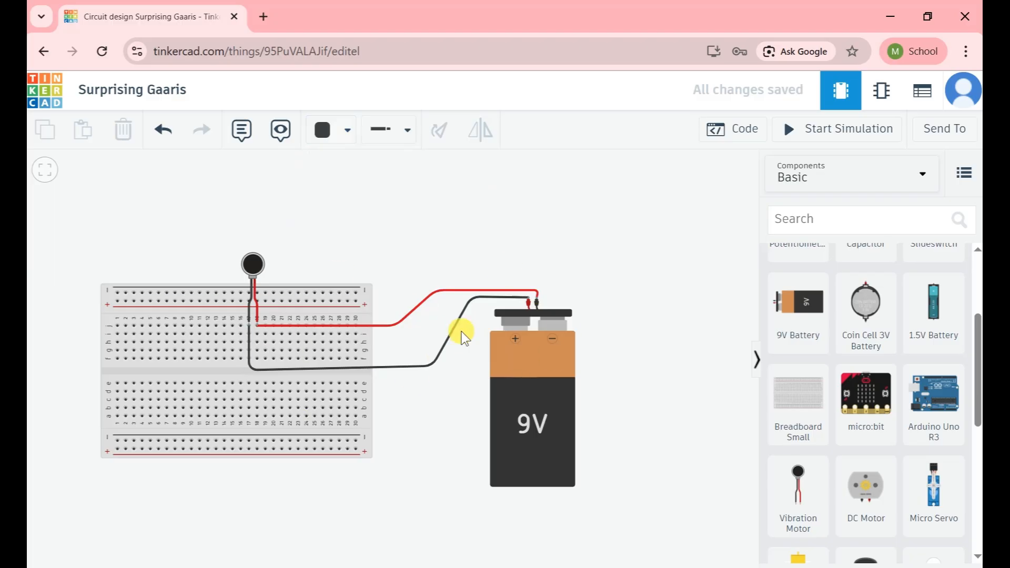
# Mirror the 9V battery to swap its terminals, and return to the list of circuit designs
pyautogui.click(534, 354)
pyautogui.click(481, 133)
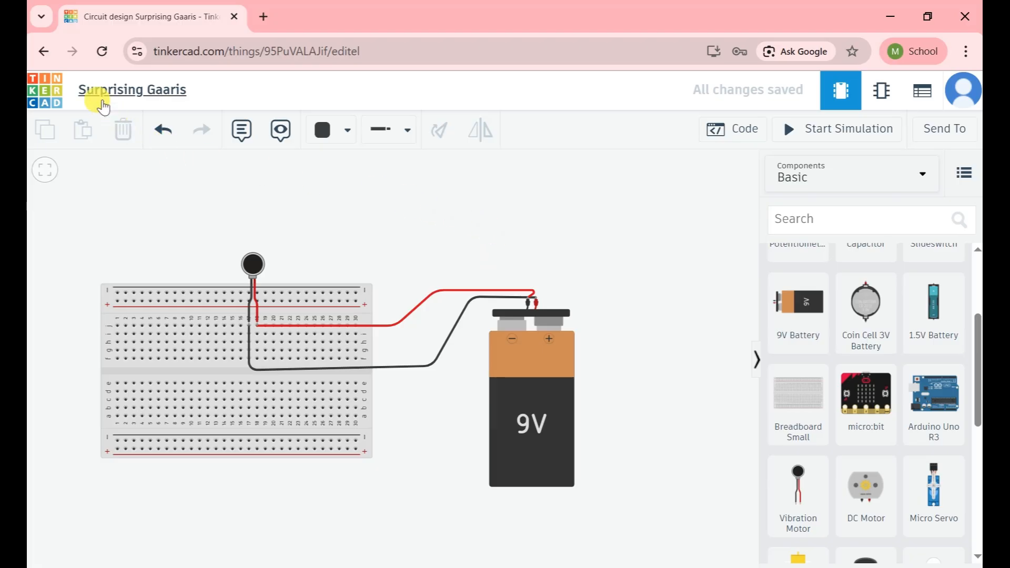
pyautogui.click(50, 93)
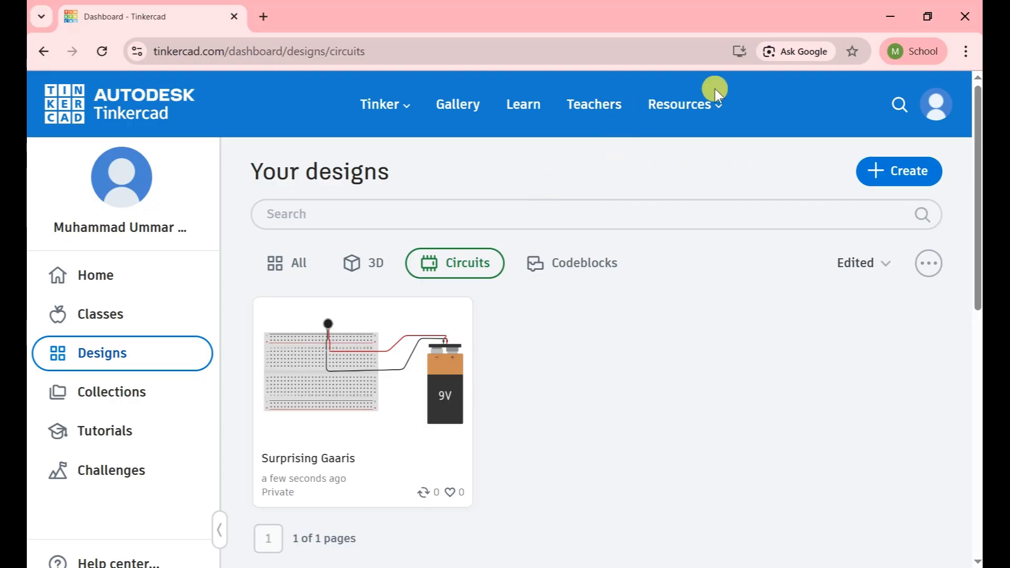
# Bookmark the circuit designs page on the bookmarks bar as "Dashboard - Tinkercad" and check the bookmark from a new tab
pyautogui.click(854, 51)
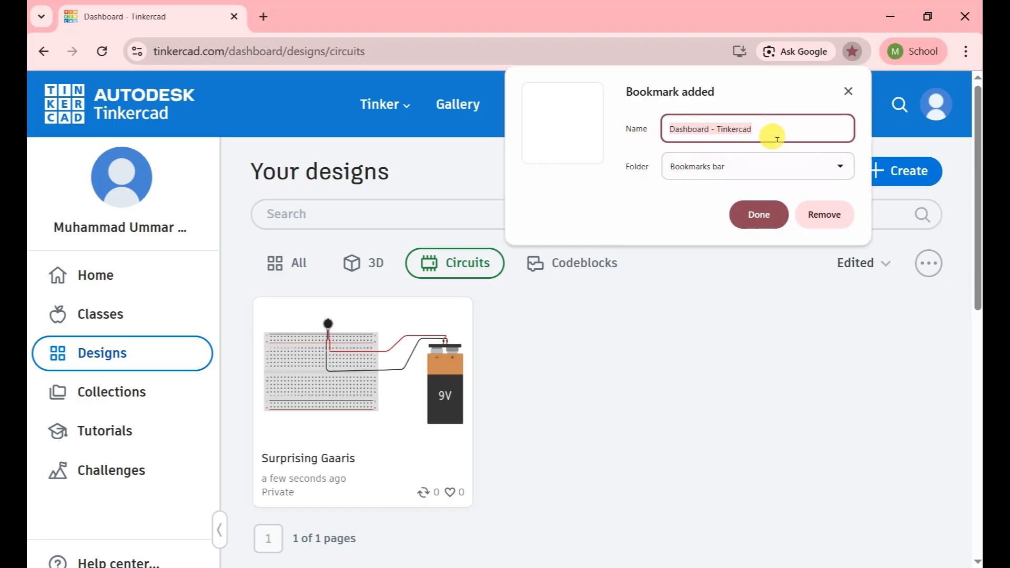
pyautogui.click(754, 219)
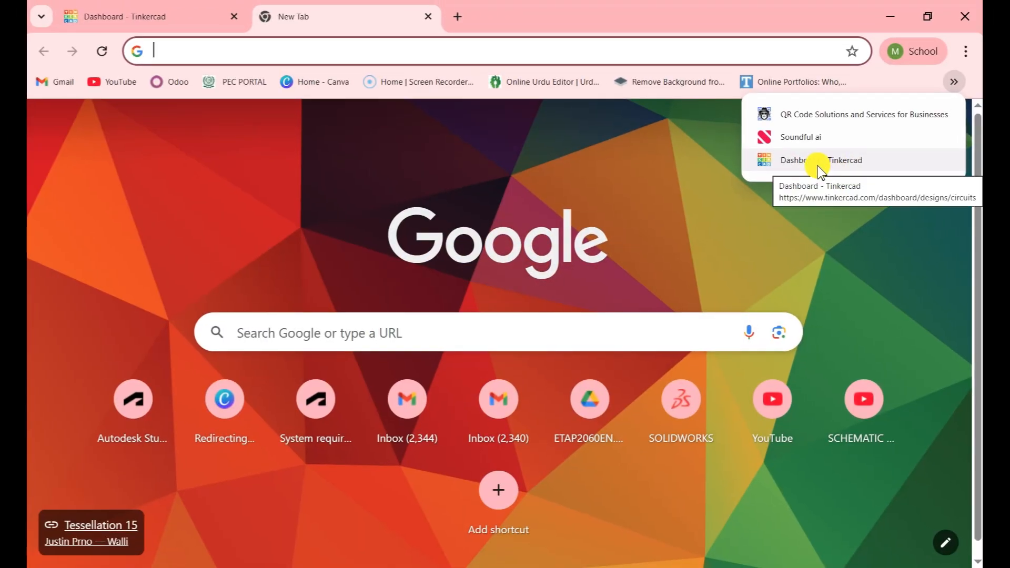
pyautogui.click(636, 168)
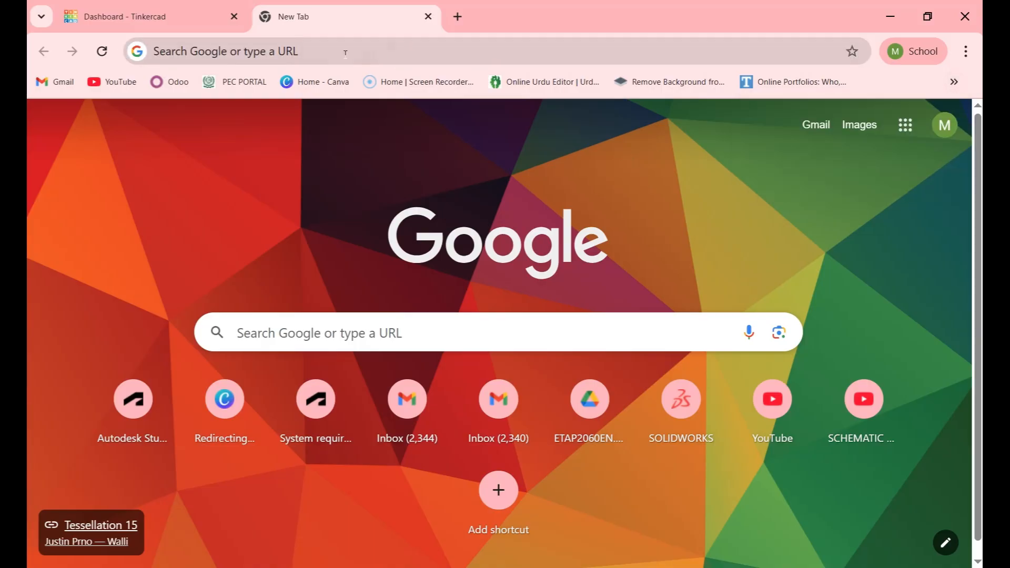
# Return to the Tinkercad dashboard and install Tinkercad as a browser app
pyautogui.click(140, 26)
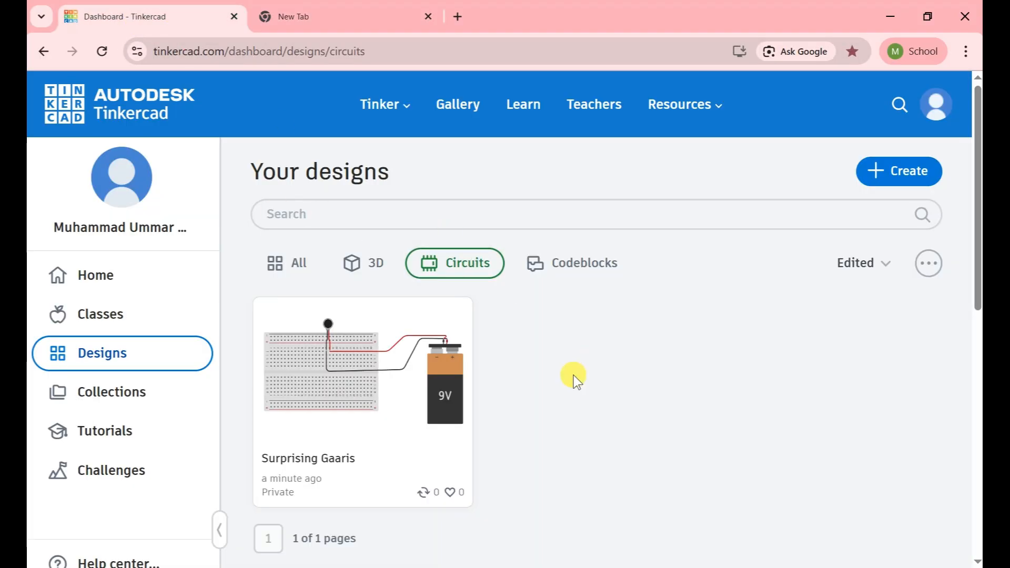
pyautogui.click(742, 54)
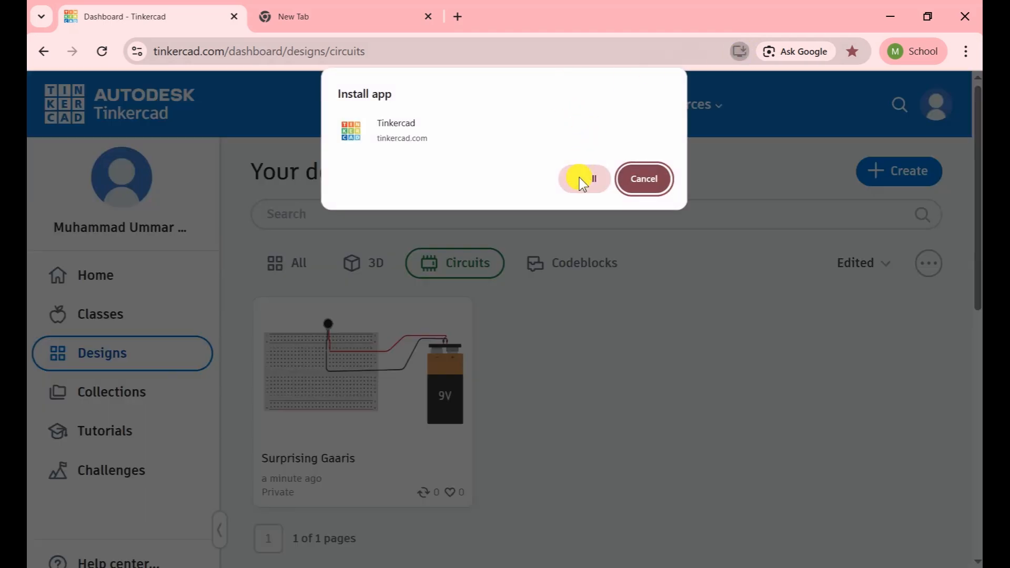
pyautogui.click(579, 178)
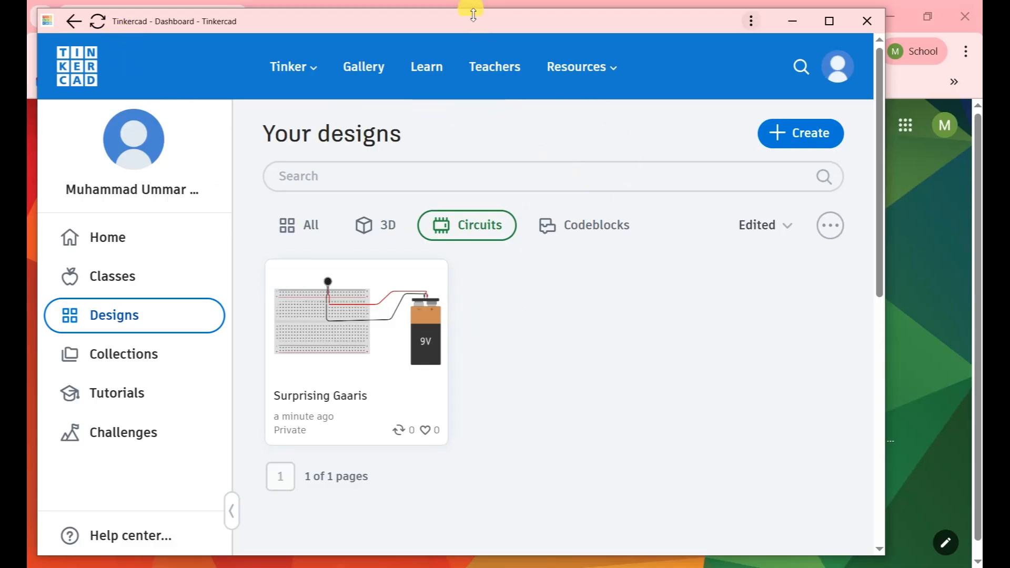
# Reposition the installed Tinkercad app window slightly and examine its app options, including the uninstall option
pyautogui.moveTo(456, 30); pyautogui.dragTo(478, 30)
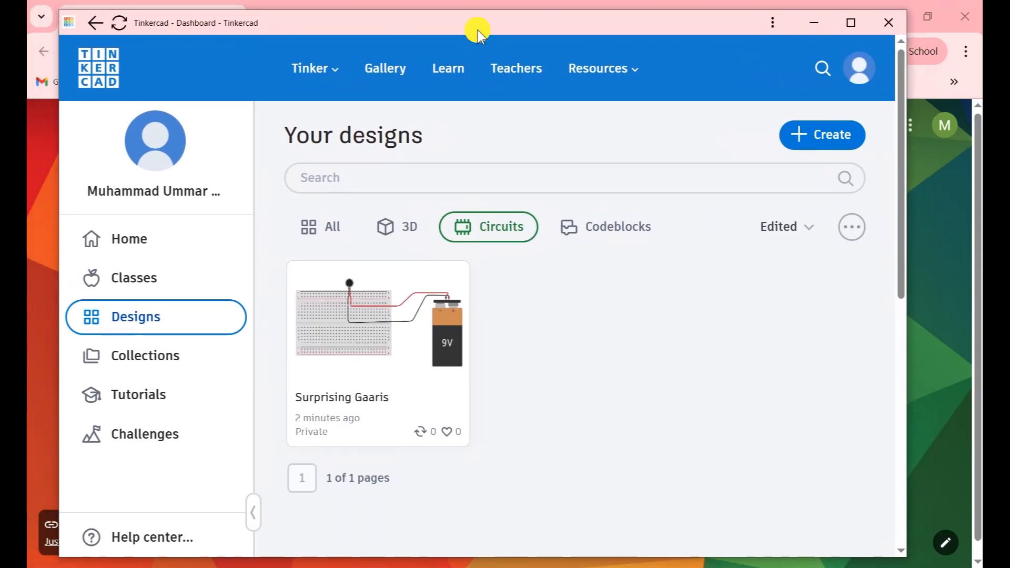
pyautogui.click(773, 23)
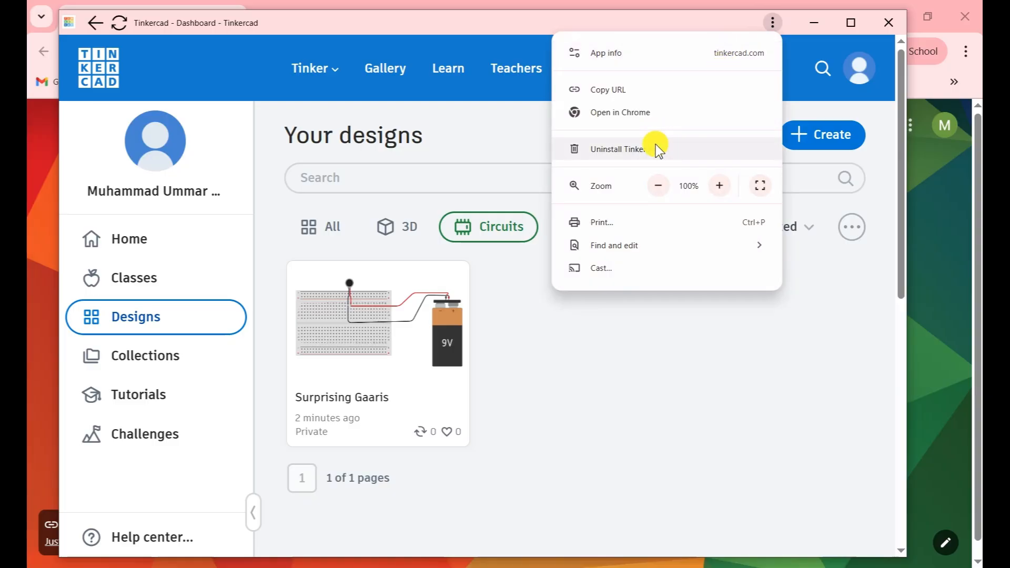
pyautogui.click(701, 343)
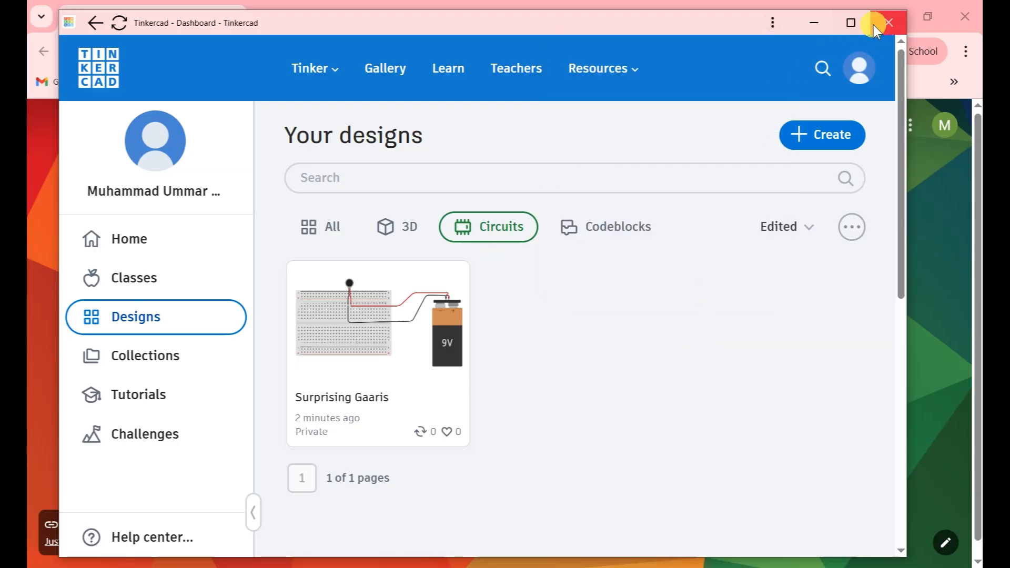
# Close the Tinkercad app and the browser, and relaunch Tinkercad from its desktop shortcut to look through the home dashboard
pyautogui.click(887, 22)
pyautogui.click(967, 18)
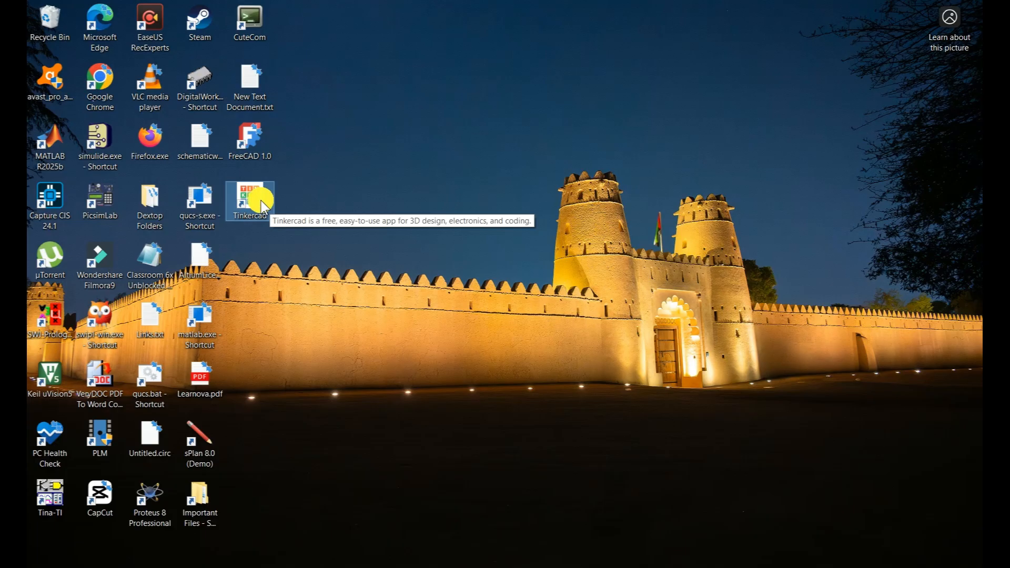
pyautogui.doubleClick(260, 201)
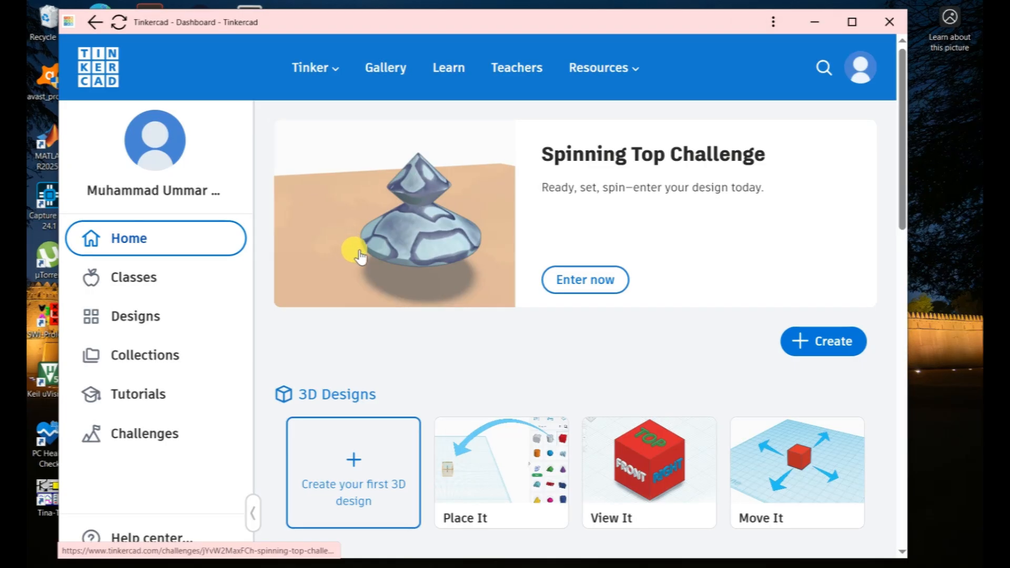
pyautogui.scroll(-9, 449, 408)
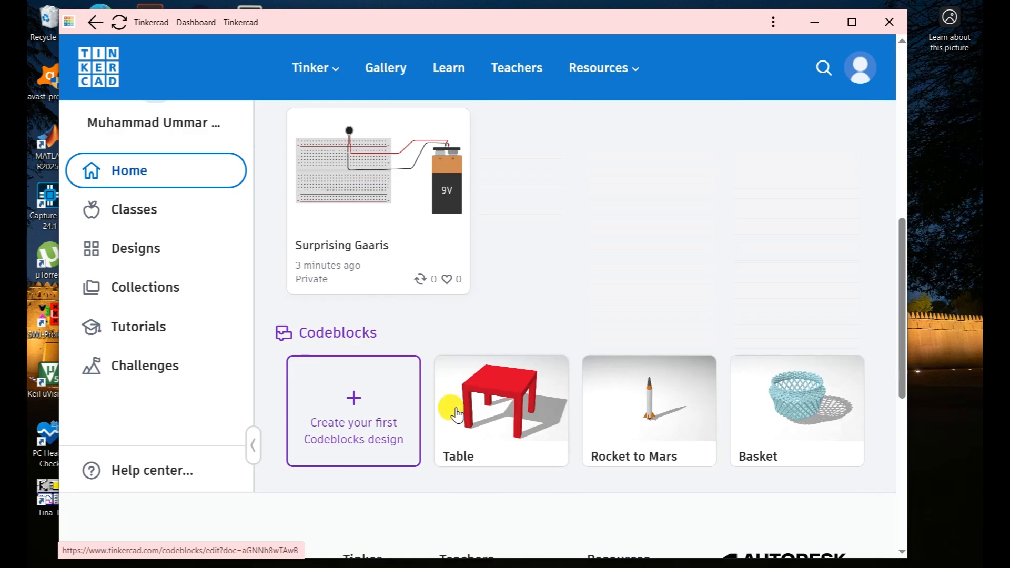
pyautogui.scroll(10, 453, 347)
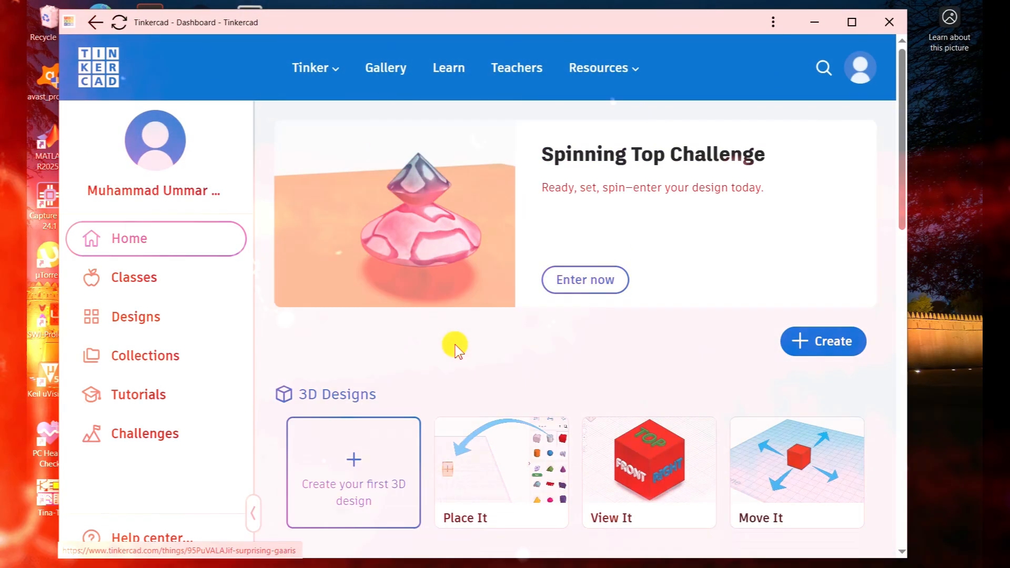